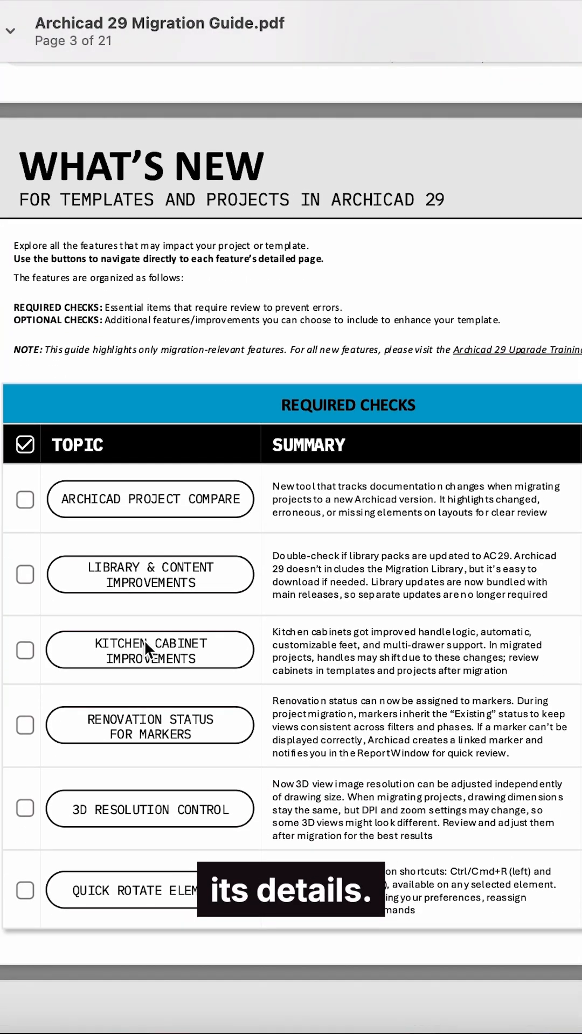
Step: Jump to the Kitchen Cabinet Improvements details, then return to the What's New overview
{"action": "left_click", "coordinate": [144, 642]}
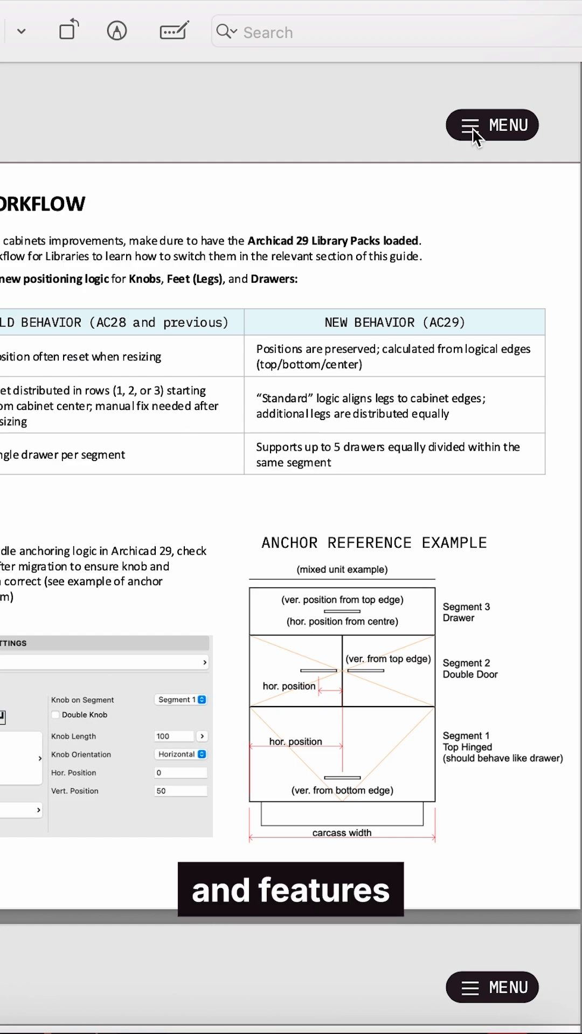
{"action": "left_click", "coordinate": [473, 128]}
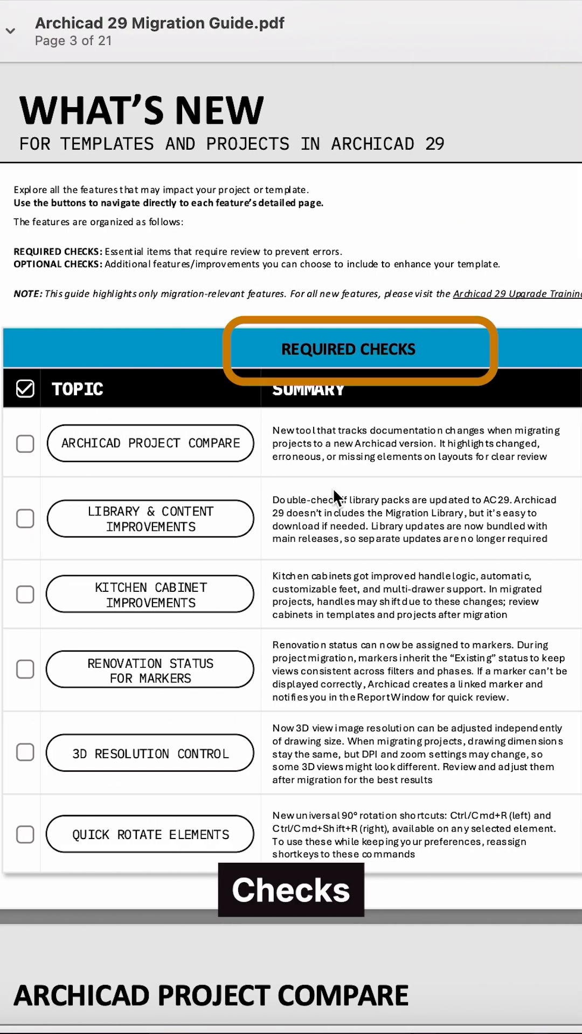
Step: Jump to the Library & Content Improvements details in the guide
{"action": "left_click", "coordinate": [146, 527]}
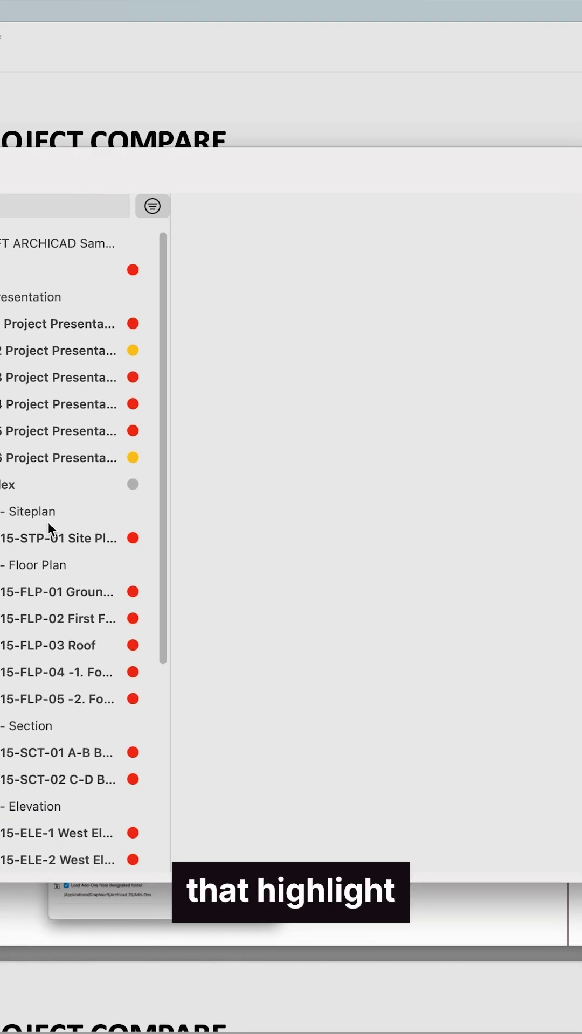
Step: Compare the Site Plan layout by blending Archicad 28 and 29 drawings and reviewing highlight colours
{"action": "left_click", "coordinate": [49, 535]}
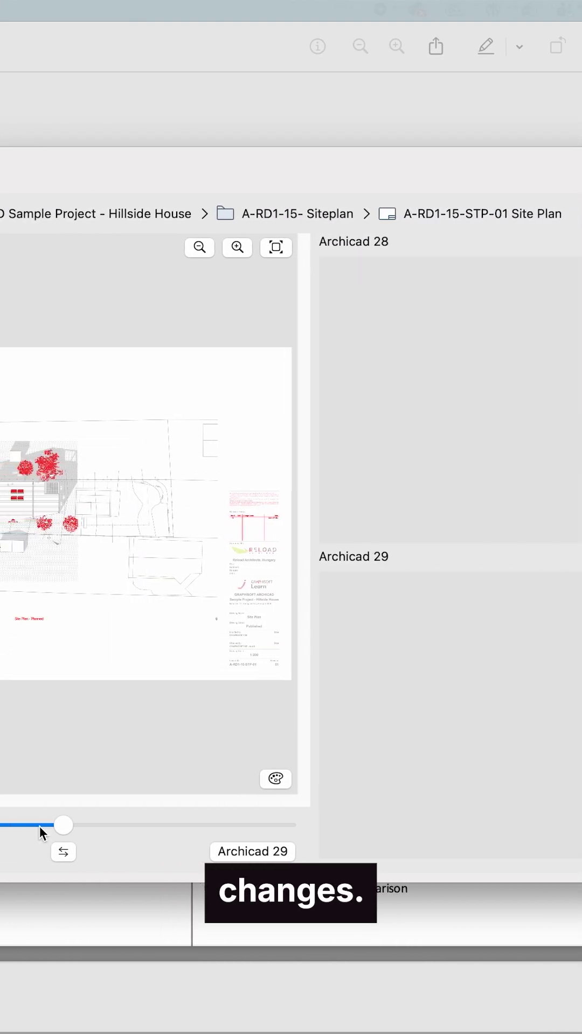
{"action": "mouse_move", "coordinate": [38, 826]}
{"action": "left_mouse_down"}
{"action": "mouse_move", "coordinate": [297, 818]}
{"action": "mouse_move", "coordinate": [537, 825]}
{"action": "left_mouse_up"}
{"action": "left_click", "coordinate": [309, 852]}
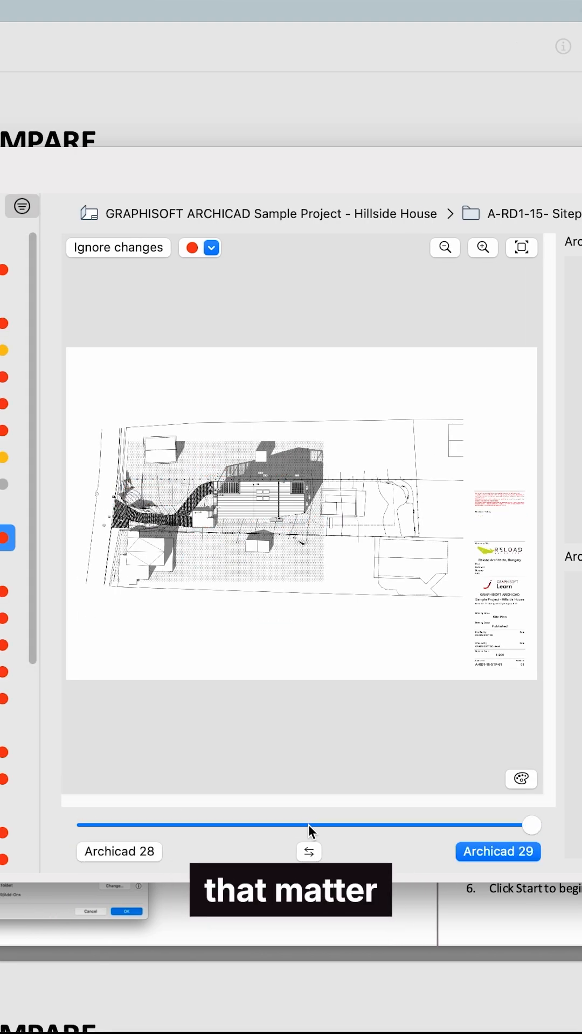
{"action": "left_click", "coordinate": [519, 778]}
{"action": "left_click", "coordinate": [566, 704]}
{"action": "left_click", "coordinate": [225, 532]}
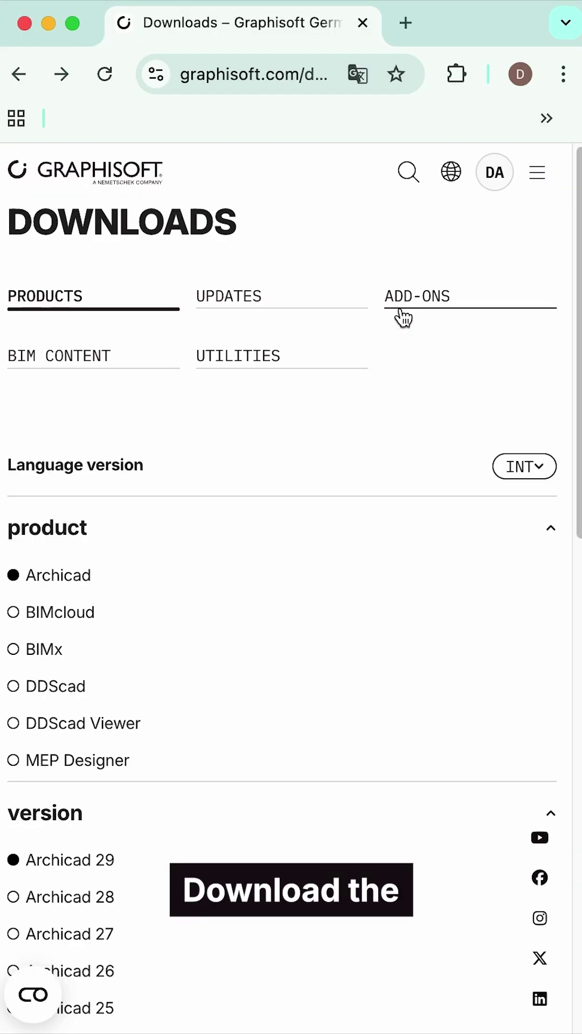
Step: Reach the Archicad Project Compare details page under Graphisoft add-on downloads
{"action": "left_click", "coordinate": [403, 307]}
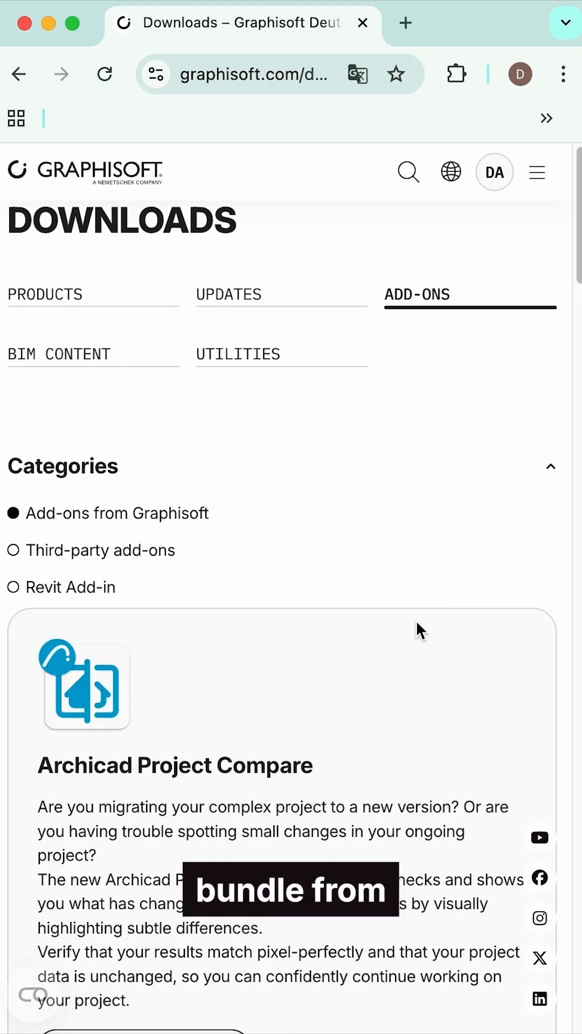
{"action": "scroll", "coordinate": [416, 631], "scroll_direction": "down", "scroll_amount": 3}
{"action": "left_click", "coordinate": [212, 800]}
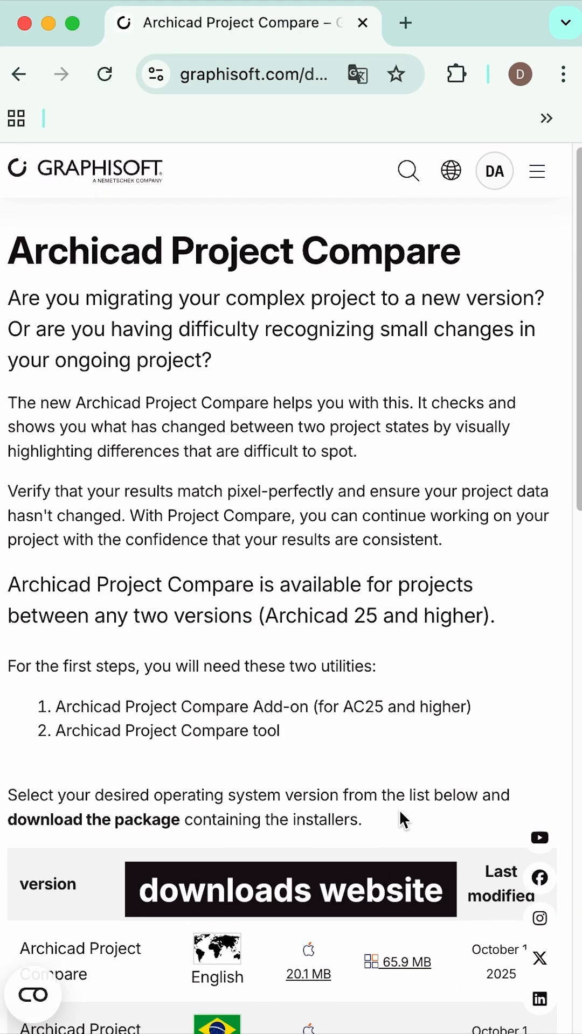
{"action": "scroll", "coordinate": [324, 646], "scroll_direction": "down", "scroll_amount": 5}
Step: Download the English Project Compare package, then browse Graphisoft Learn to the E-books collection
{"action": "left_click", "coordinate": [309, 661]}
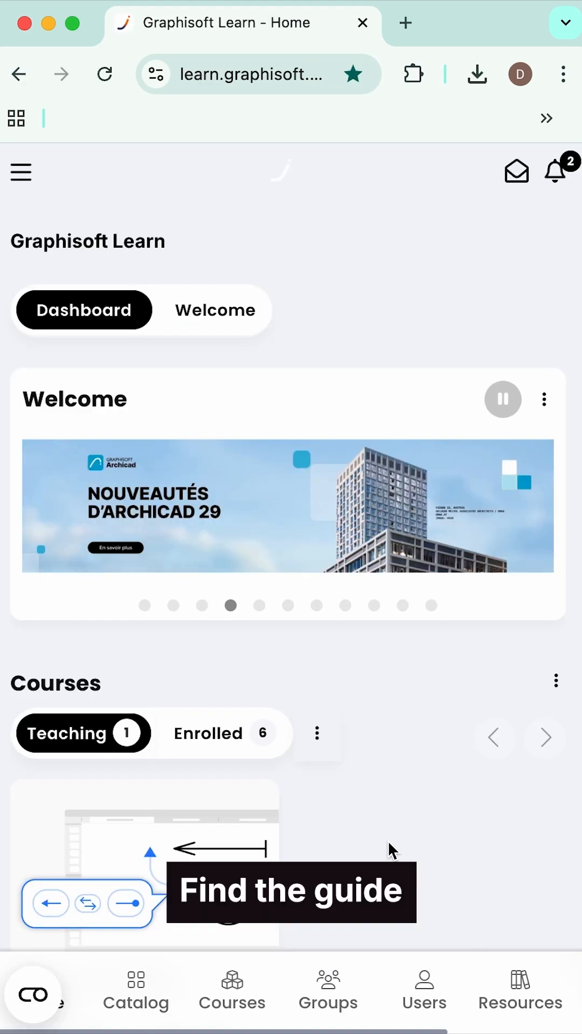
{"action": "left_click", "coordinate": [136, 990]}
{"action": "scroll", "coordinate": [142, 722], "scroll_direction": "down", "scroll_amount": 4}
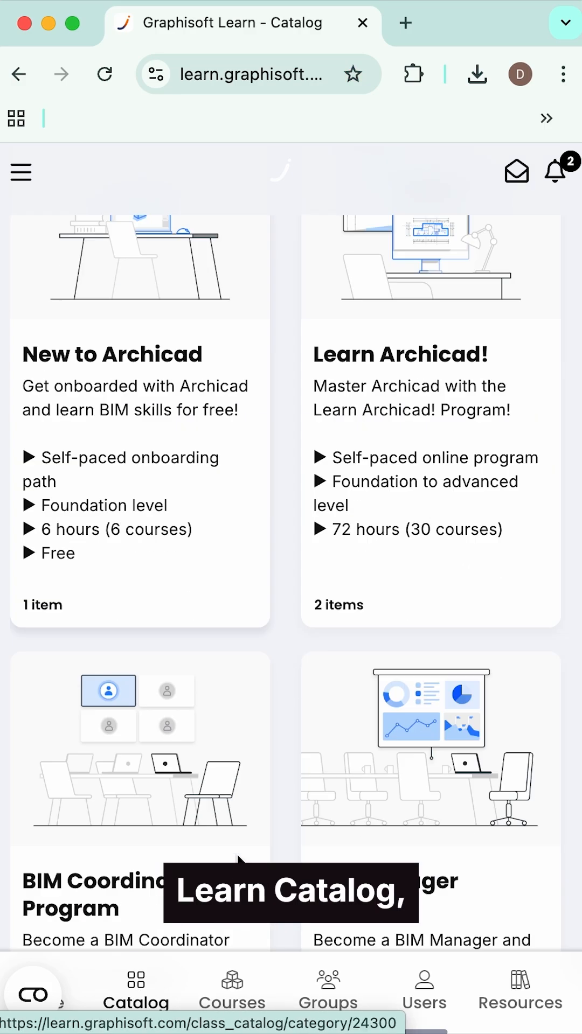
{"action": "scroll", "coordinate": [142, 722], "scroll_direction": "down", "scroll_amount": 4}
{"action": "scroll", "coordinate": [142, 721], "scroll_direction": "down", "scroll_amount": 3}
{"action": "left_click", "coordinate": [134, 694]}
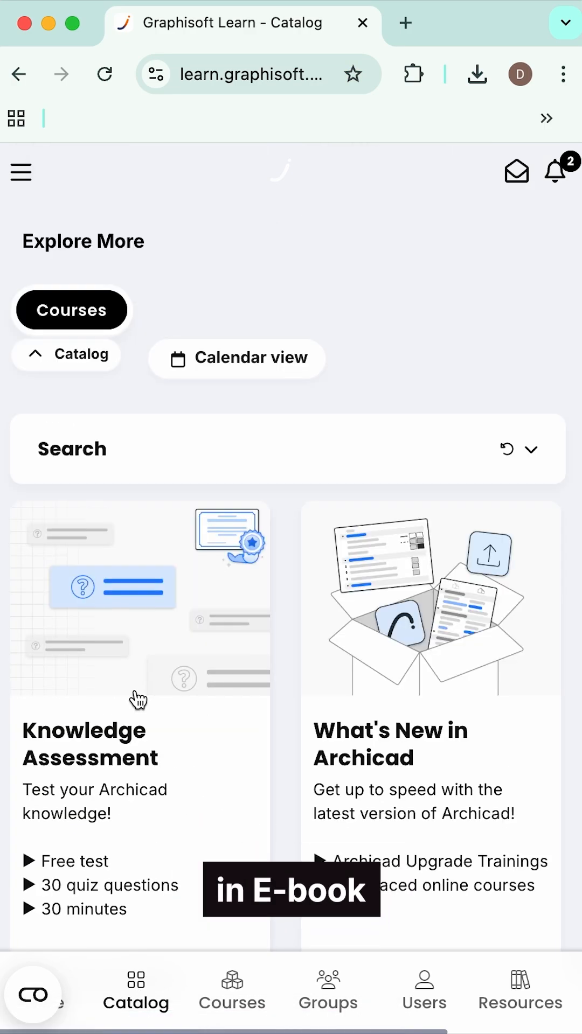
{"action": "scroll", "coordinate": [259, 728], "scroll_direction": "down", "scroll_amount": 5}
{"action": "scroll", "coordinate": [258, 728], "scroll_direction": "down", "scroll_amount": 5}
{"action": "left_click", "coordinate": [346, 491]}
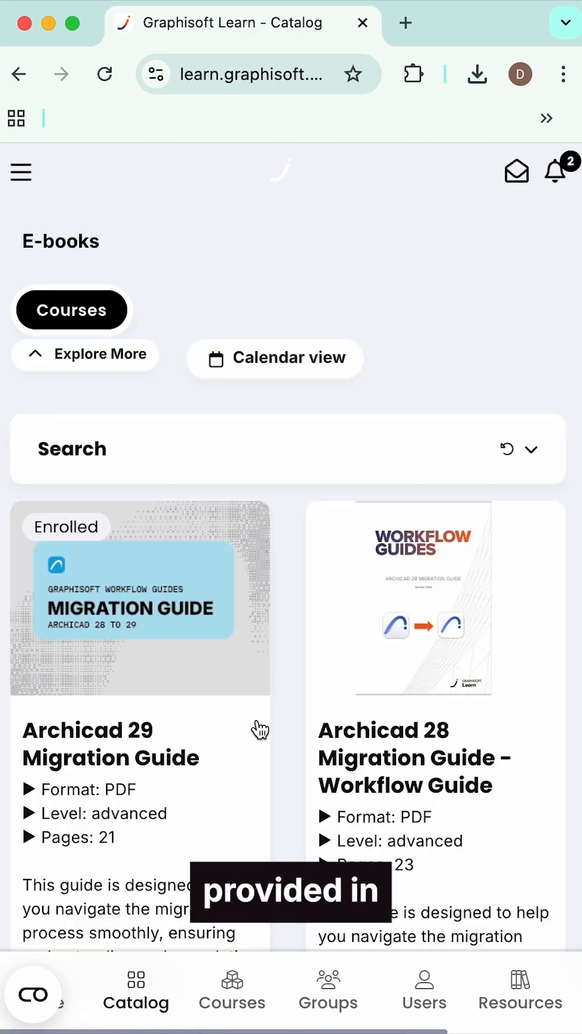
{"action": "scroll", "coordinate": [259, 728], "scroll_direction": "down", "scroll_amount": 3}
Step: Open the Archicad 29 Migration Guide e-book's PDF in a new browser tab
{"action": "left_click", "coordinate": [229, 667]}
{"action": "left_click", "coordinate": [440, 243]}
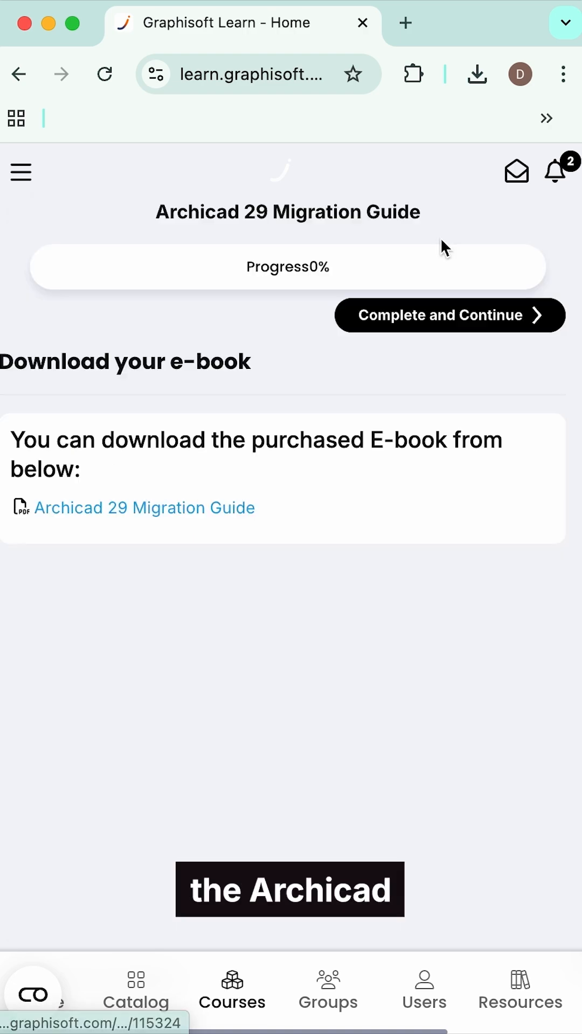
{"action": "left_click", "coordinate": [152, 512]}
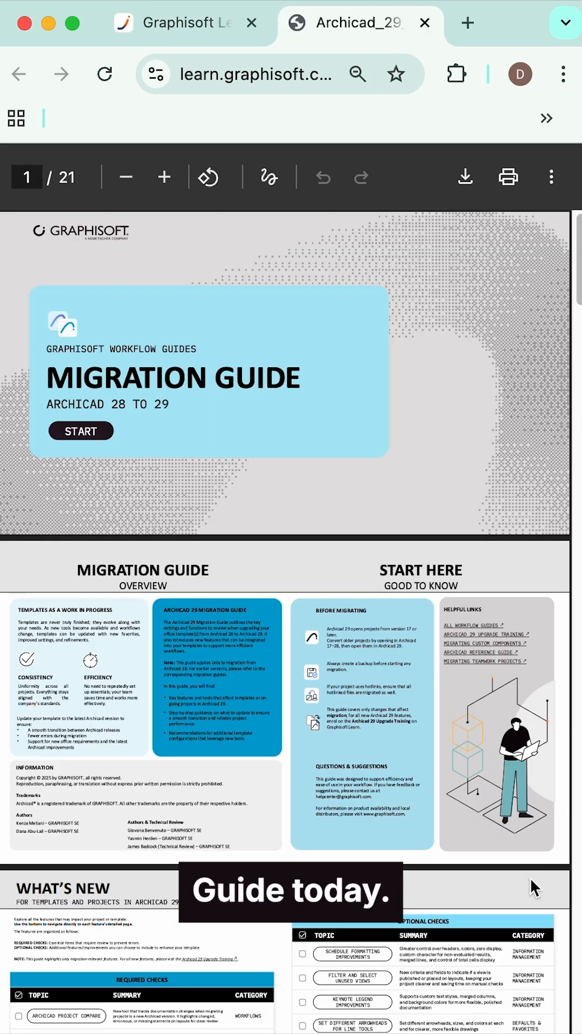